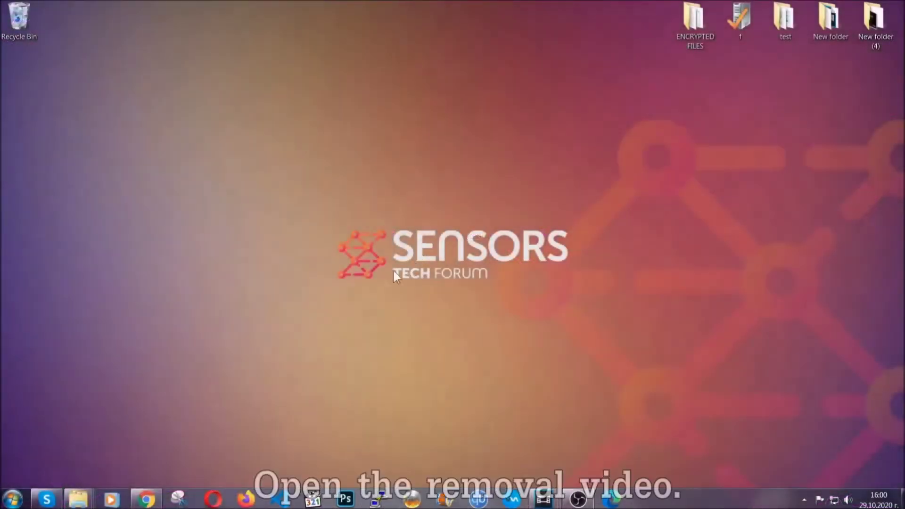
Go back to the removal video page and open its Full Removal Guide link.
left_click(146, 499)
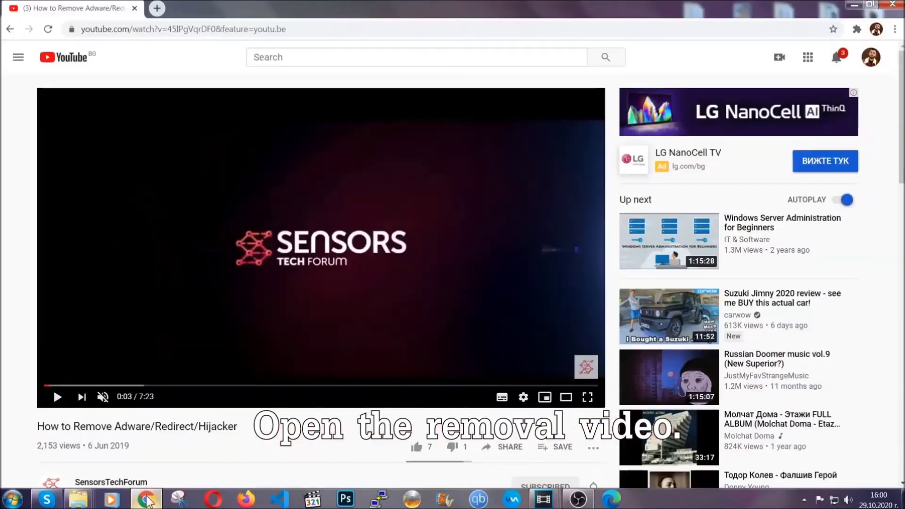
scroll(183, 334, "down", 5)
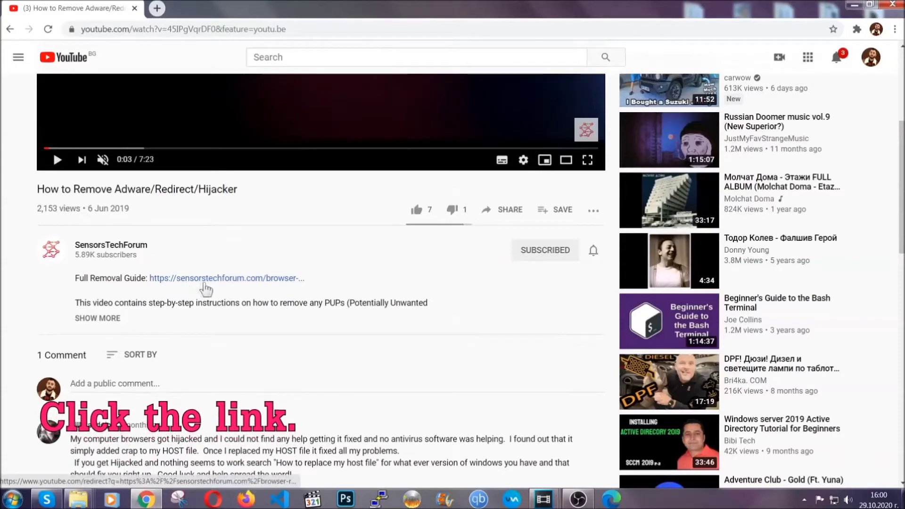
left_click(206, 279)
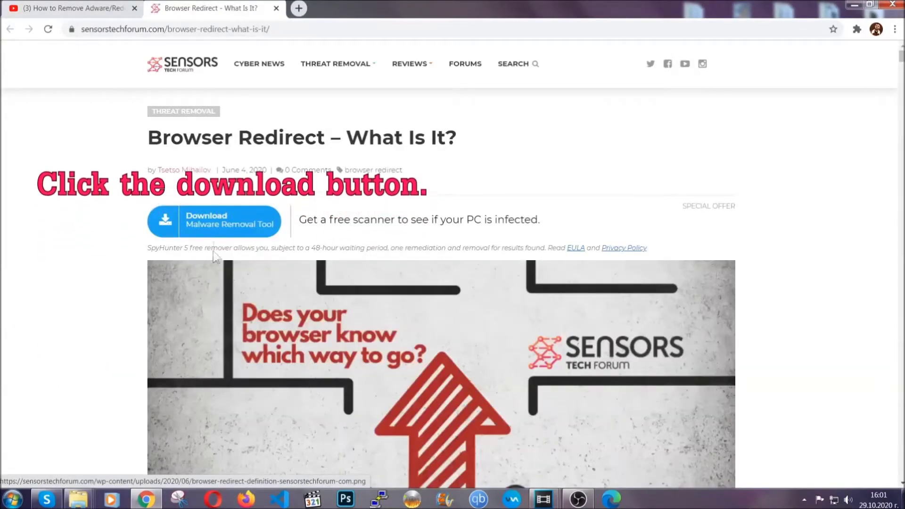
Download SpyHunter-Installer.exe and launch it from the download bar.
left_click(213, 227)
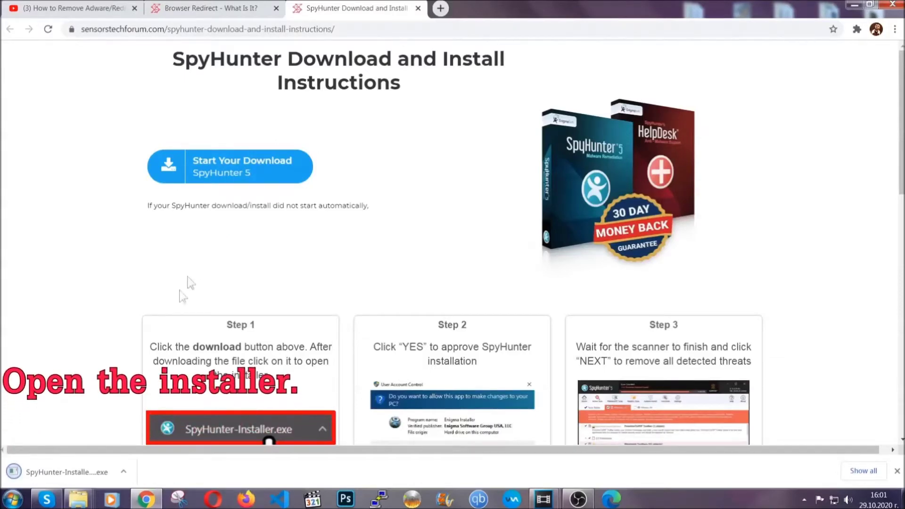
left_click(55, 474)
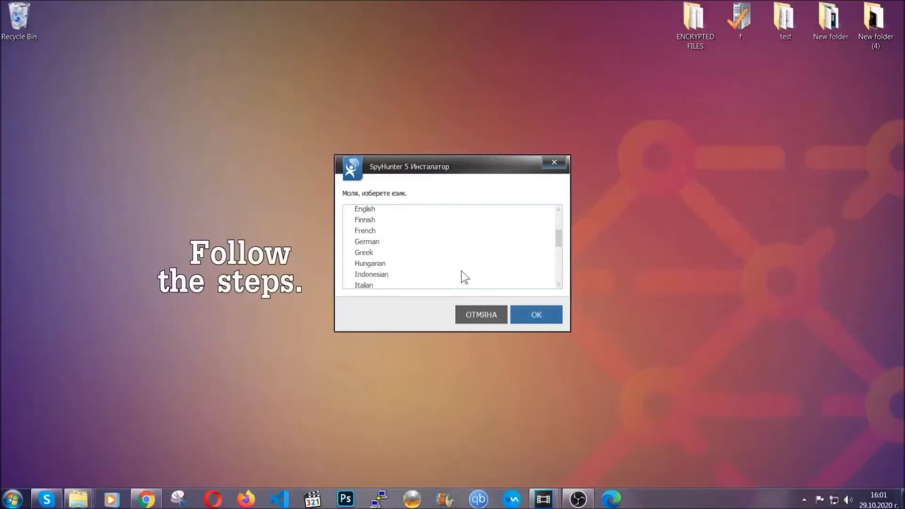
scroll(459, 276, "down", 1)
scroll(452, 278, "down", 2)
scroll(460, 283, "up", 4)
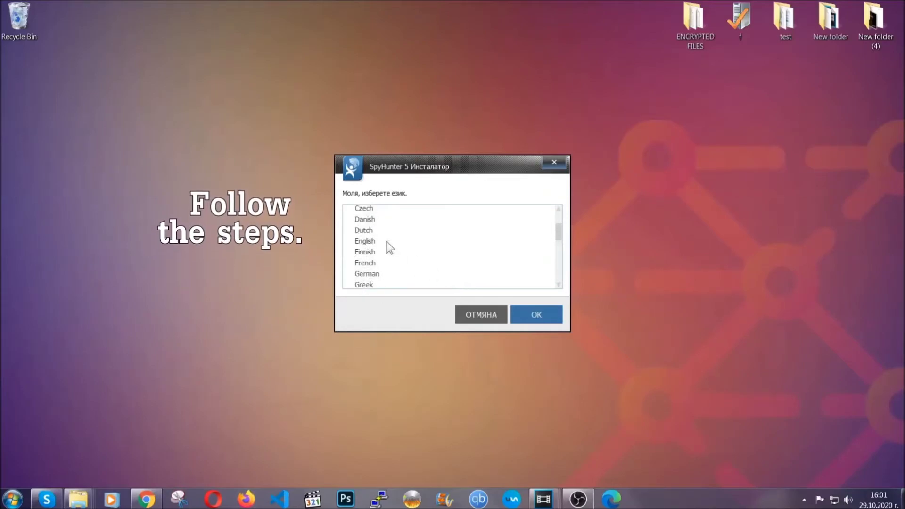
Install SpyHunter 5 in English with the EULA accepted, then finish setup.
left_click(374, 242)
left_click(524, 315)
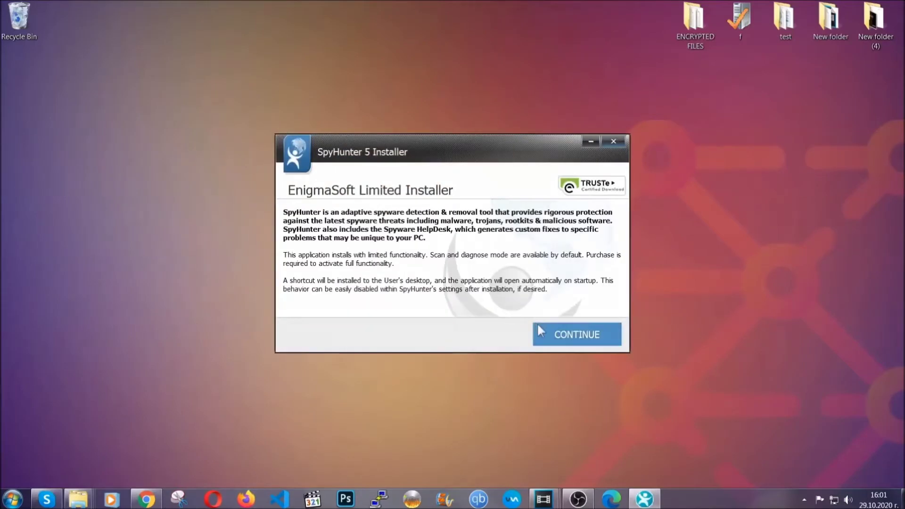
left_click(547, 329)
left_click(534, 309)
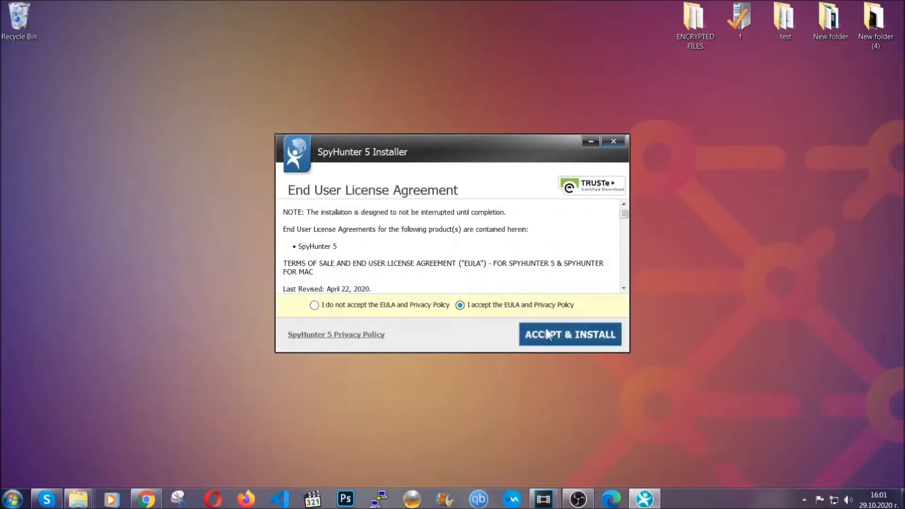
left_click(570, 334)
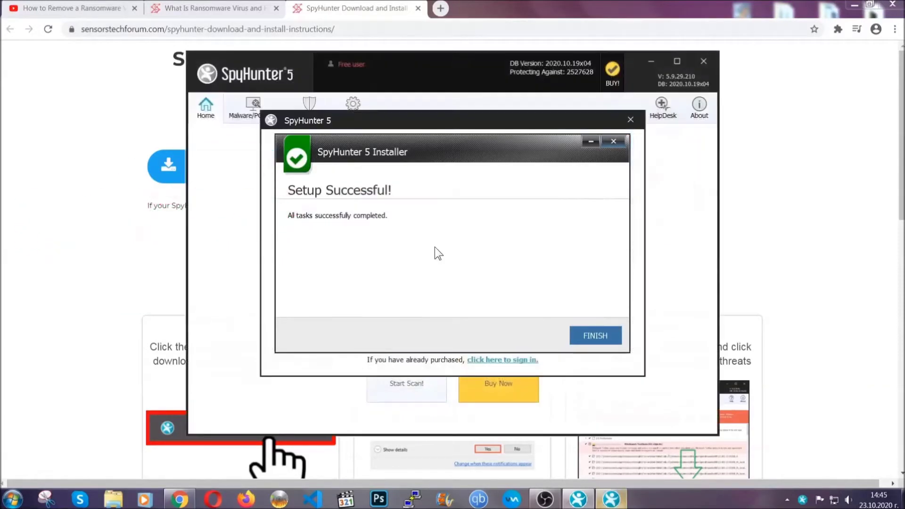
left_click(581, 336)
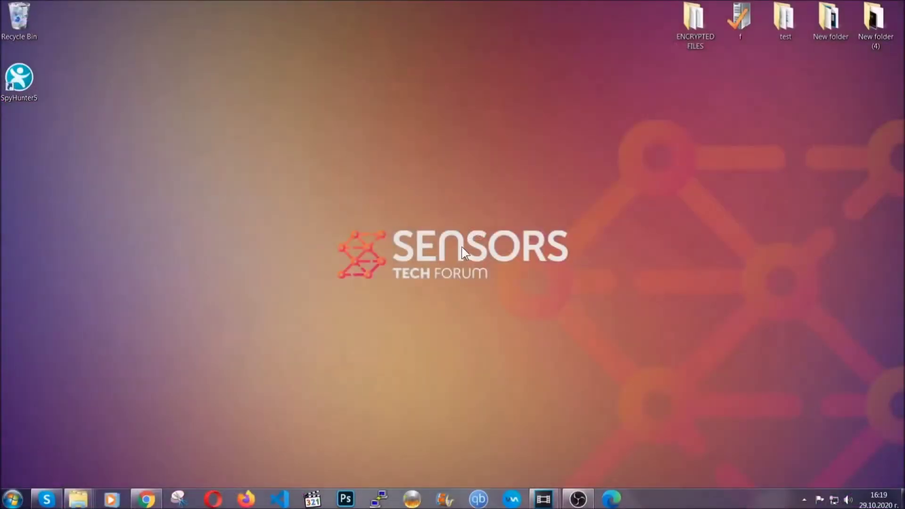
Run APPWIZ.CPL from the Run box to open Programs and Features.
key("super+r")
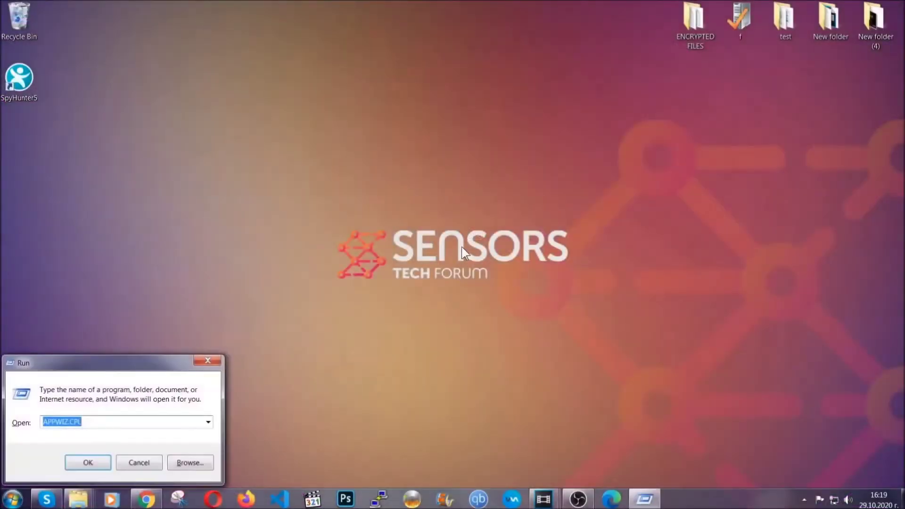
left_click(88, 423)
left_click_drag(89, 424, 19, 426)
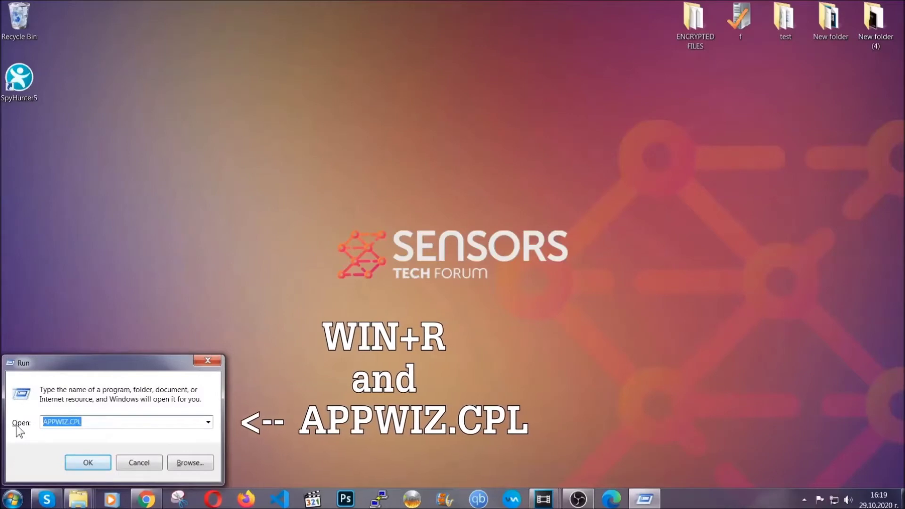
left_click(88, 463)
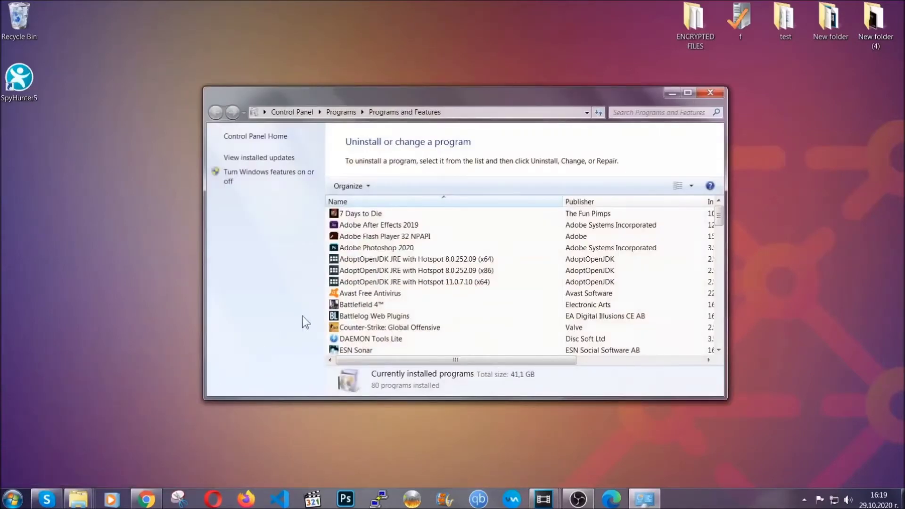
Uninstall SUSPICIOUS PROGRAM and dismiss the success message.
scroll(477, 257, "down", 20)
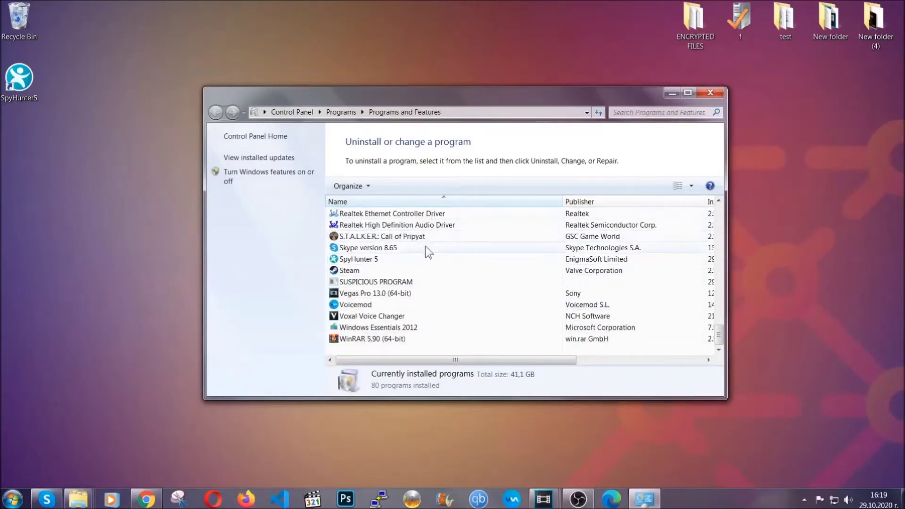
left_click(381, 283)
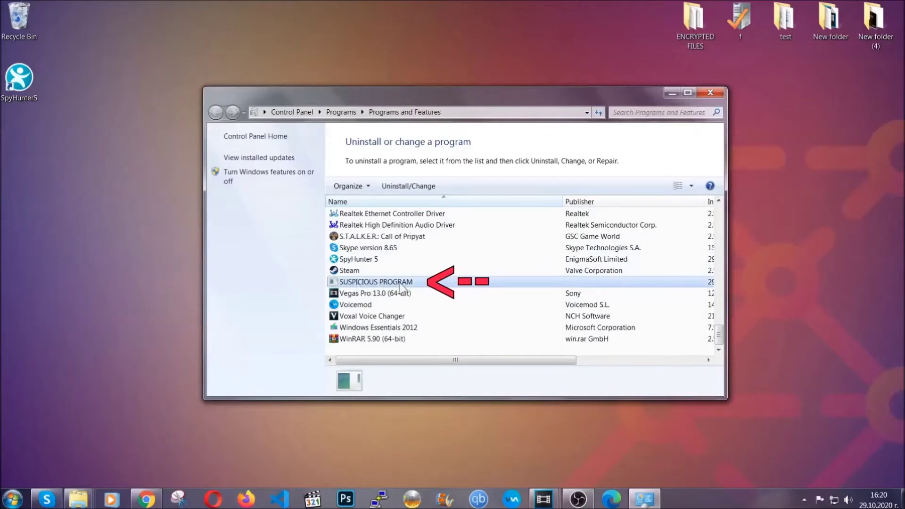
left_click(400, 185)
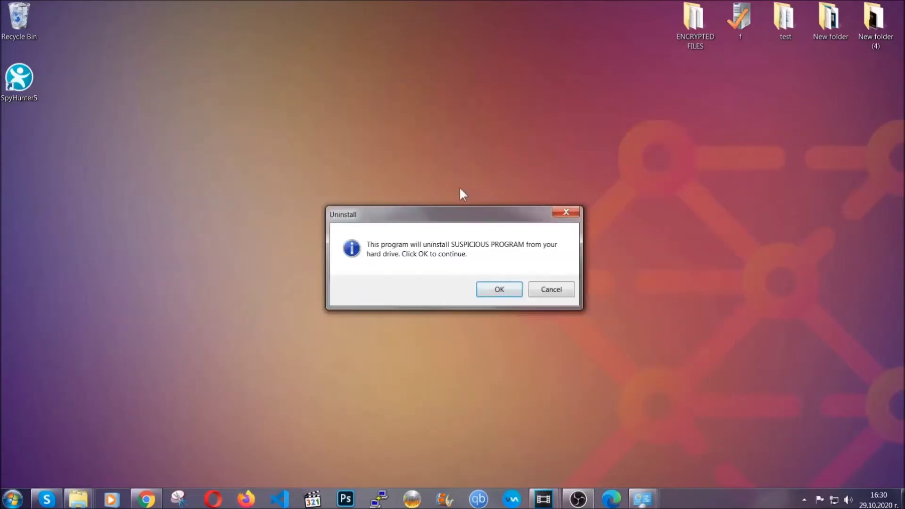
left_click(493, 289)
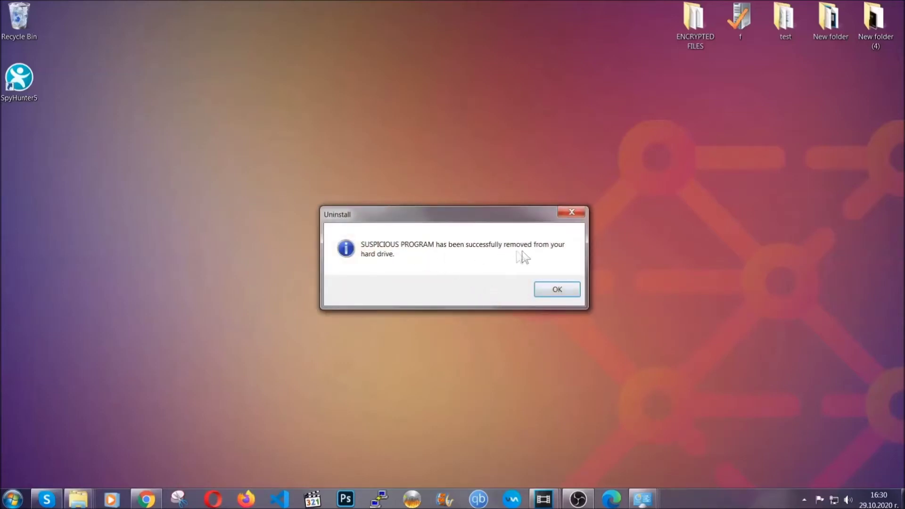
left_click(544, 289)
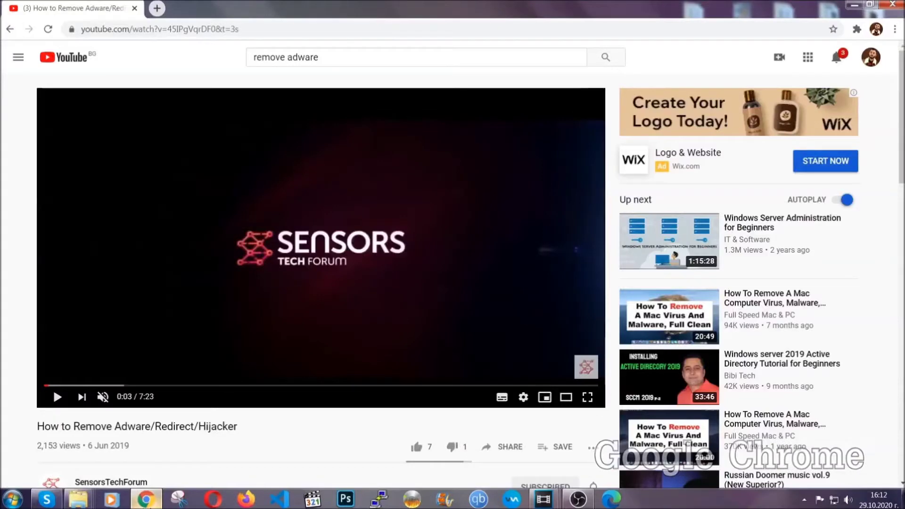
Open chrome://settings/clearBrowserData in Chrome.
left_click(196, 31)
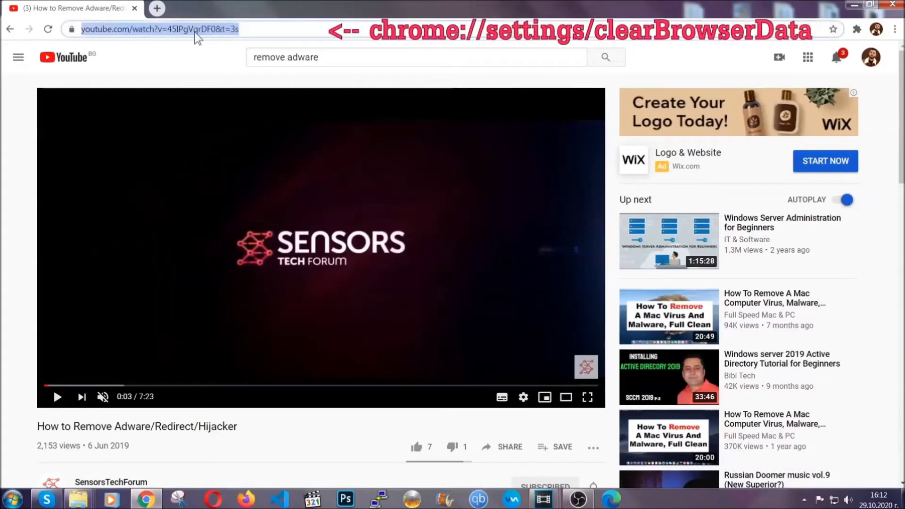
type("chrome:")
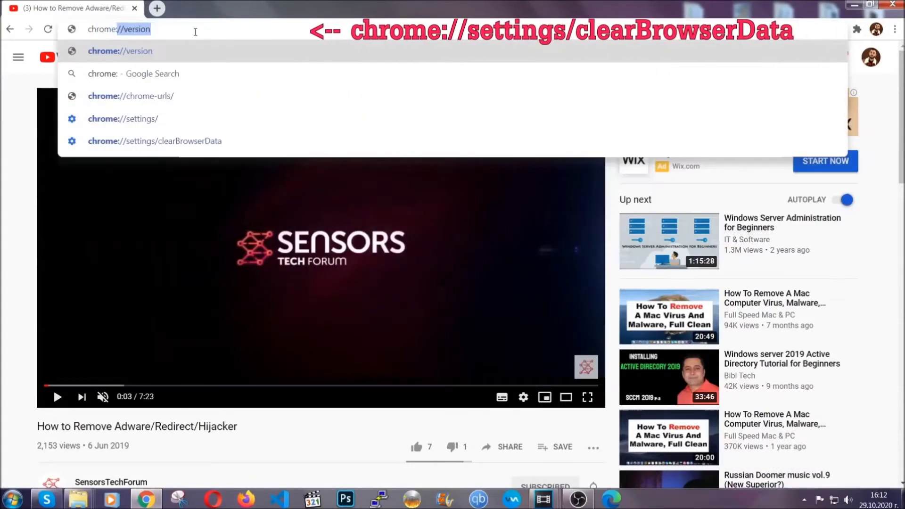
type("//se")
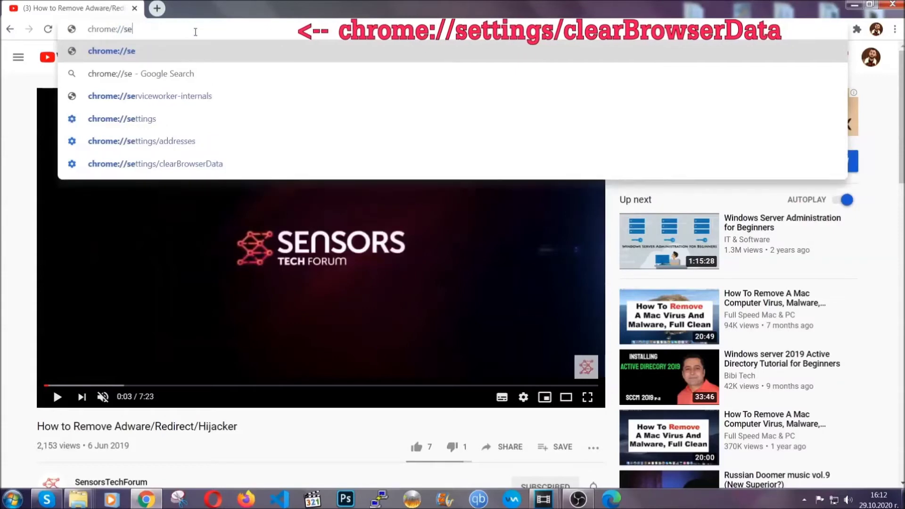
type("ttings/cea")
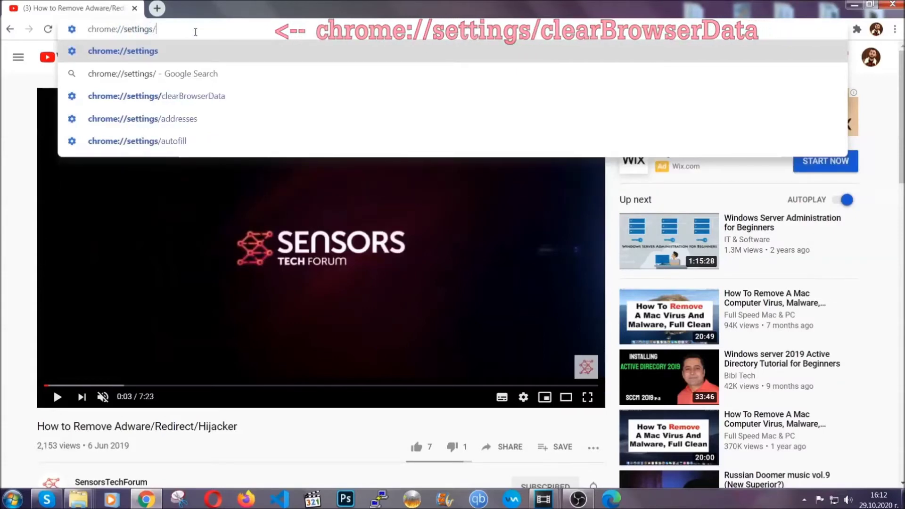
key("BackSpace")
key("BackSpace")
type("learBrowserData")
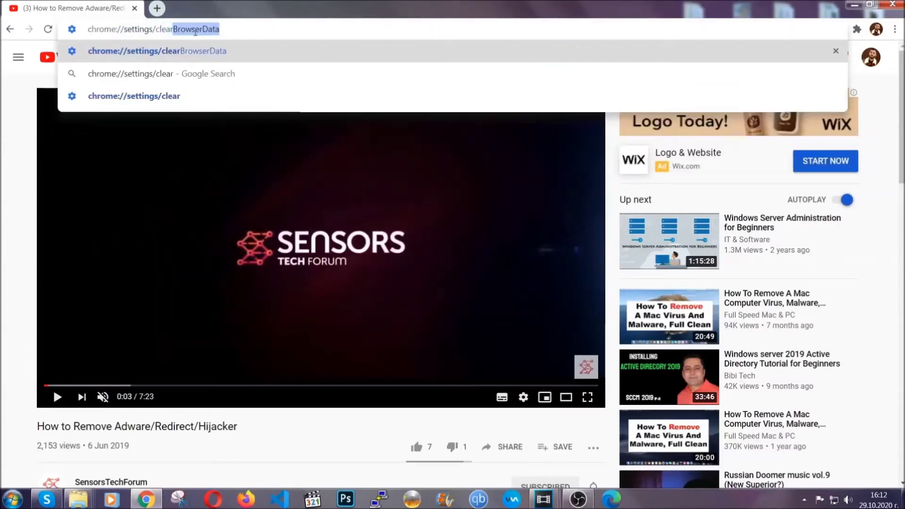
left_click(130, 50)
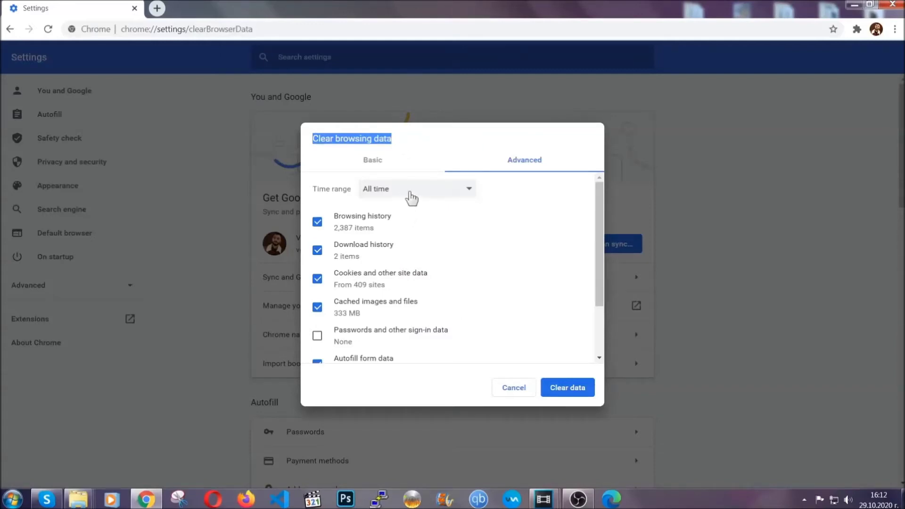
Clear all-time browsing data, leaving passwords unticked.
left_click(412, 194)
left_click(401, 241)
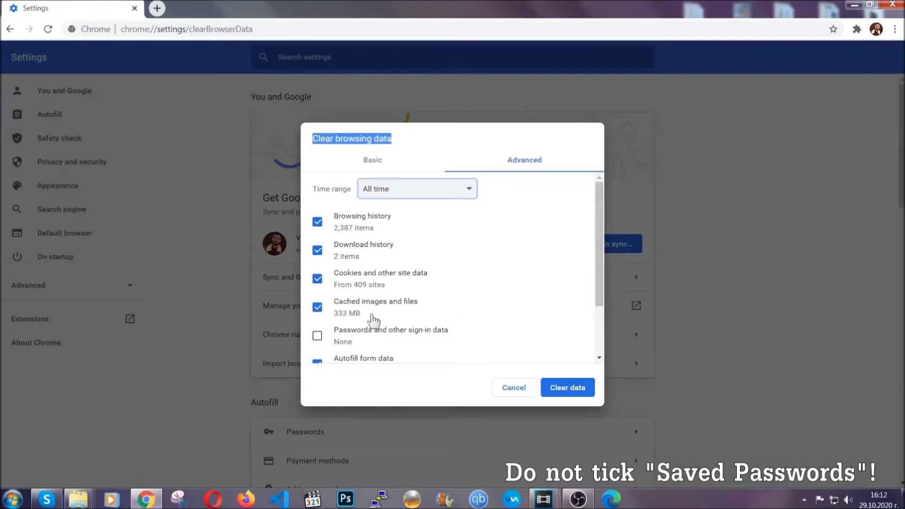
scroll(370, 315, "down", 2)
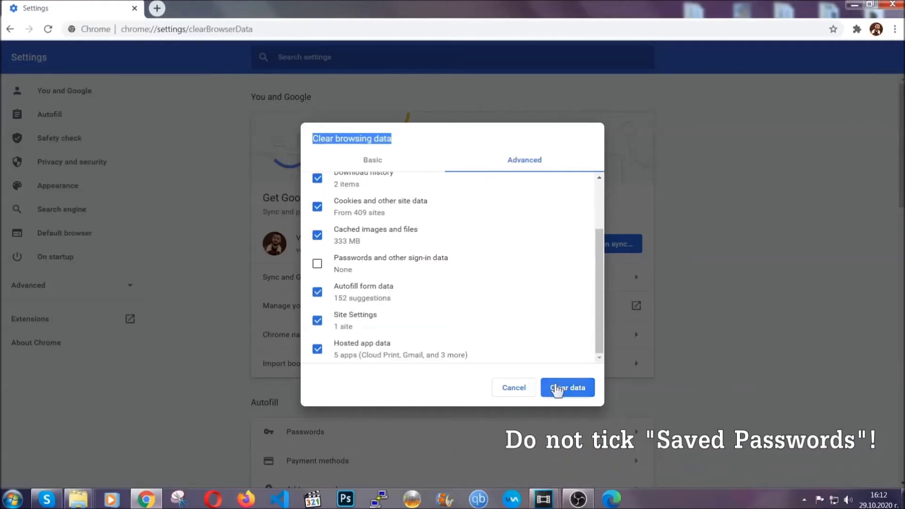
left_click(557, 388)
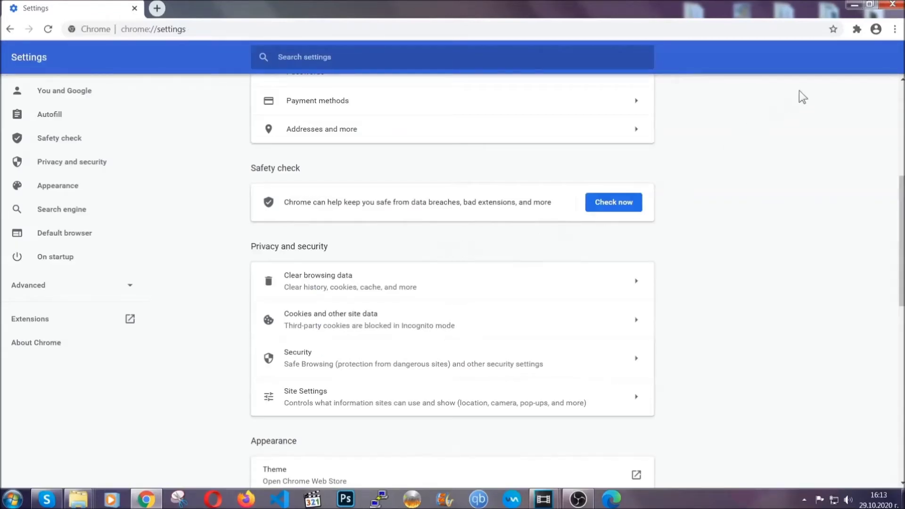
Open Chrome's extensions management page from the main menu.
left_click(895, 30)
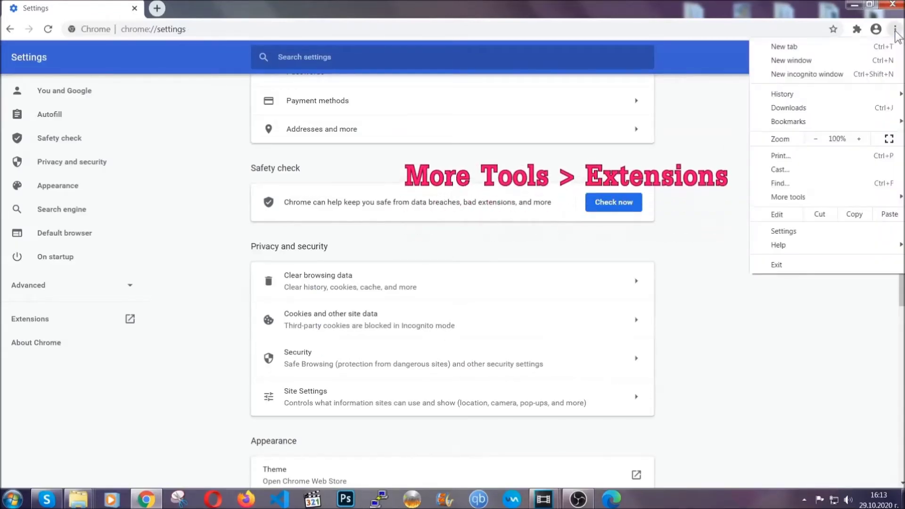
mouse_move(829, 193)
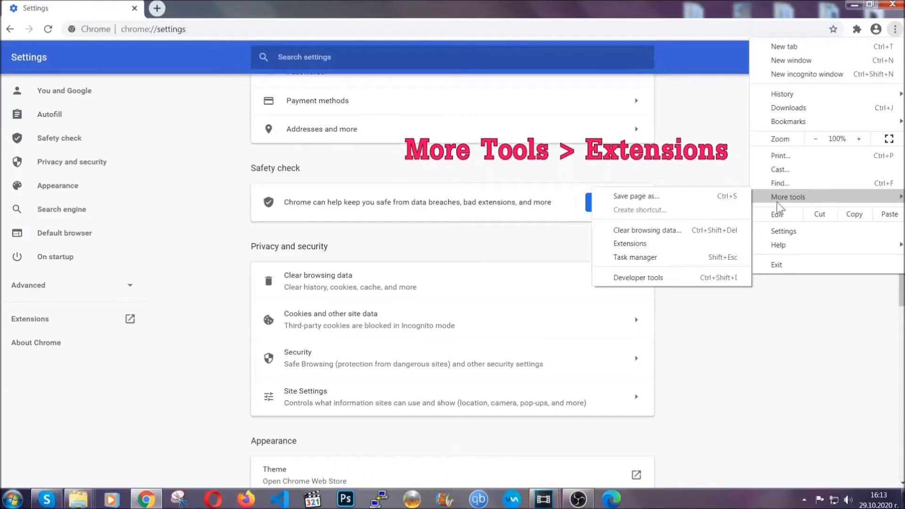
left_click(655, 246)
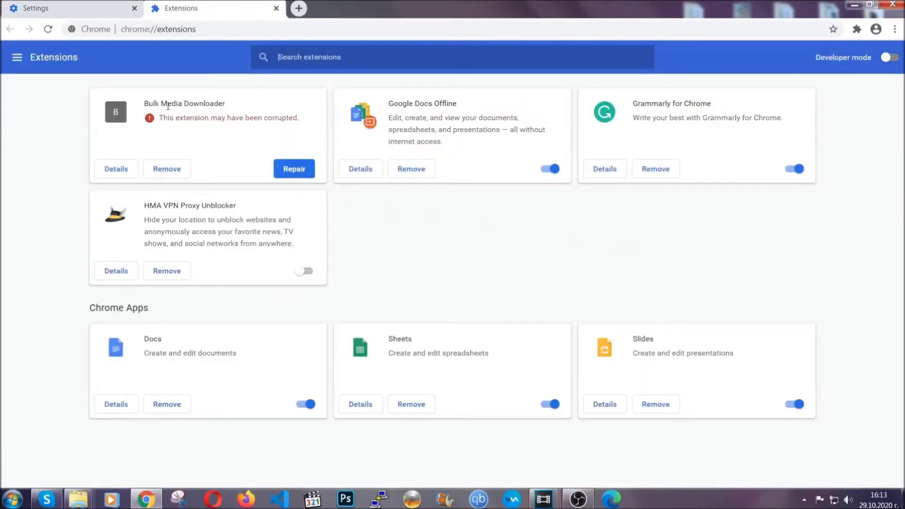
Remove the Bulk Media Downloader extension and minimize Chrome.
left_click(174, 169)
left_click(490, 109)
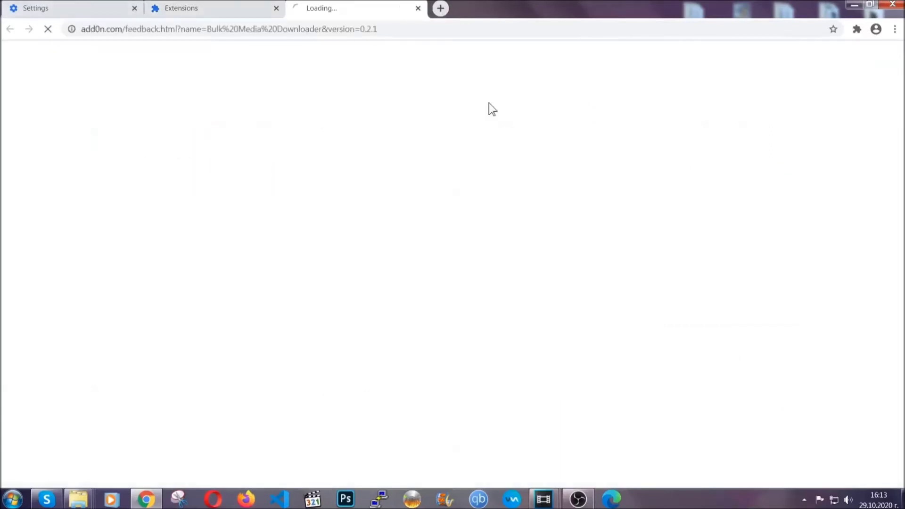
left_click(228, 10)
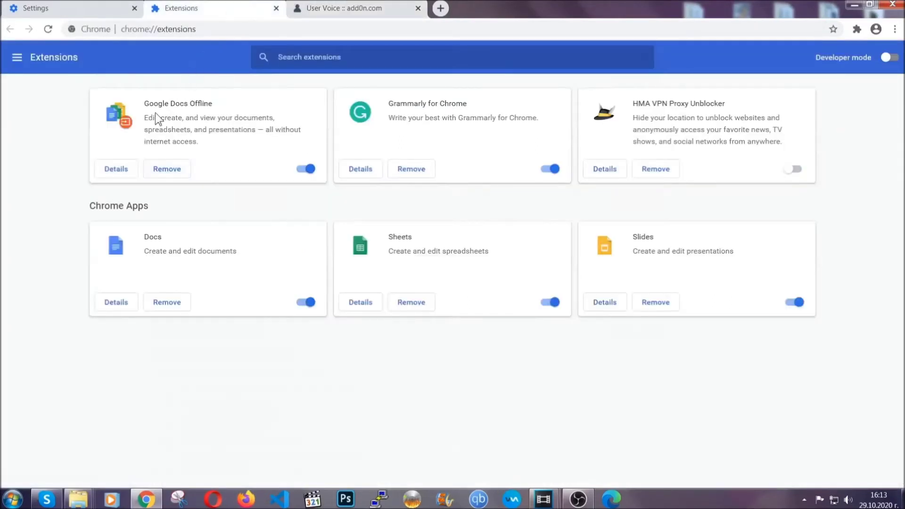
left_click(853, 5)
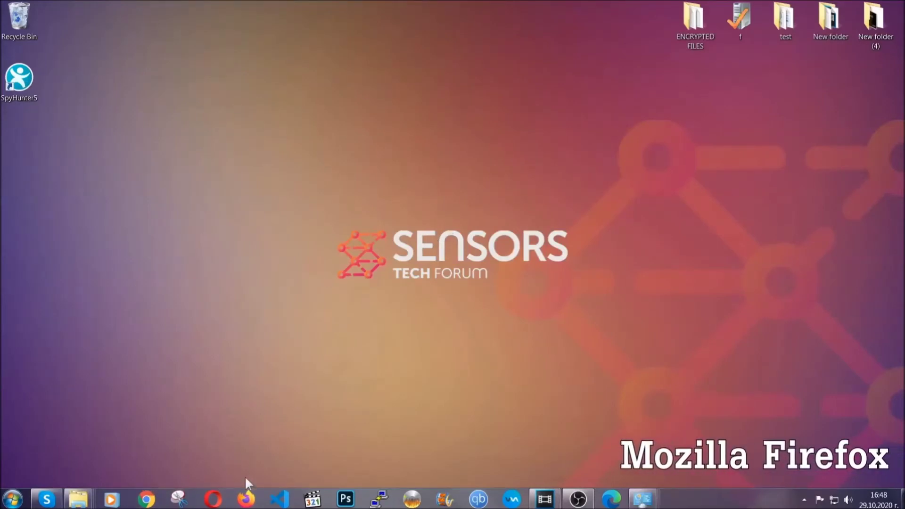
Open about:support in Firefox and start Refresh Firefox.
left_click(245, 498)
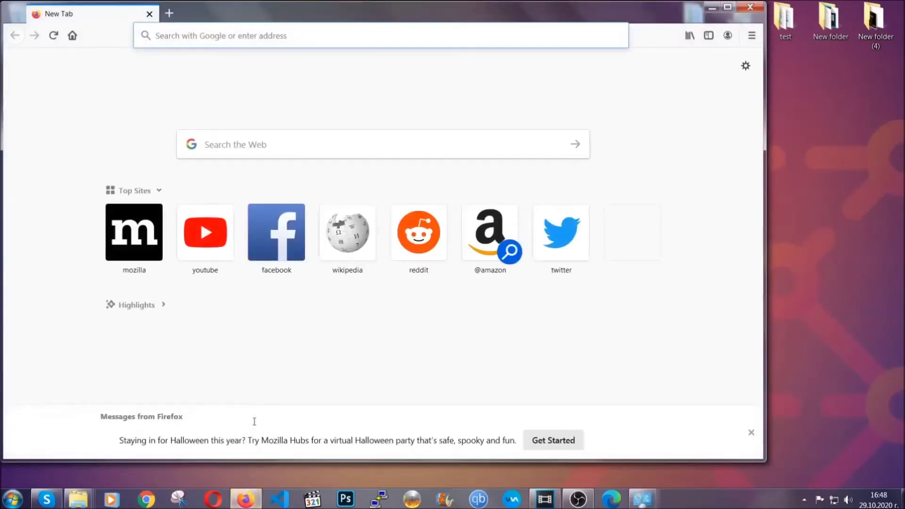
left_click(247, 35)
type("a")
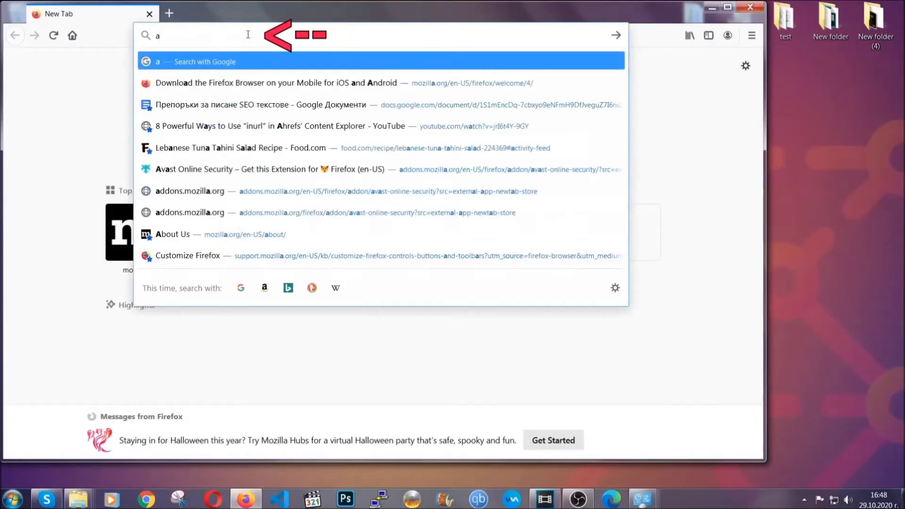
type("bout:suppor")
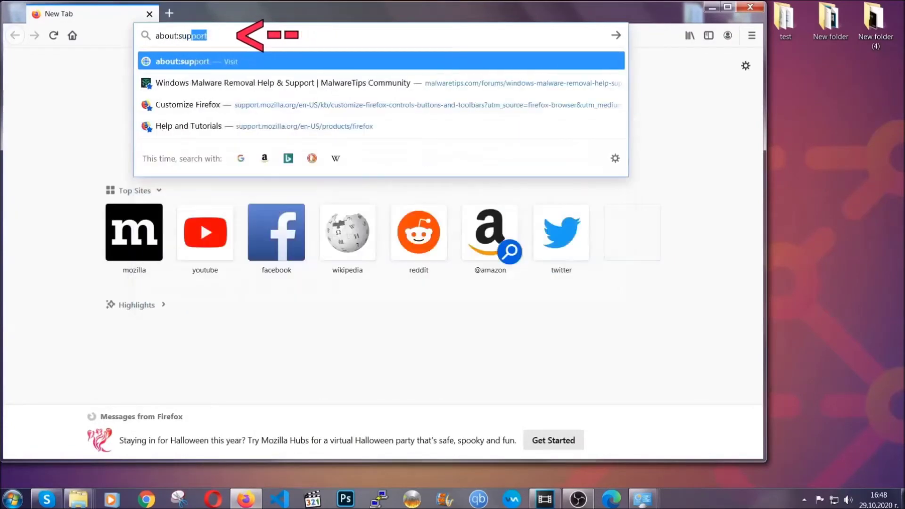
type("t")
key("Return")
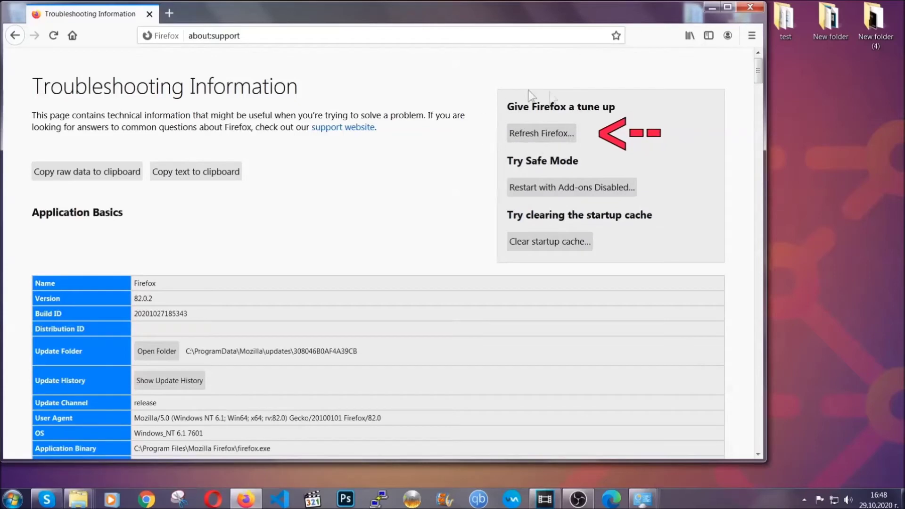
left_click(536, 134)
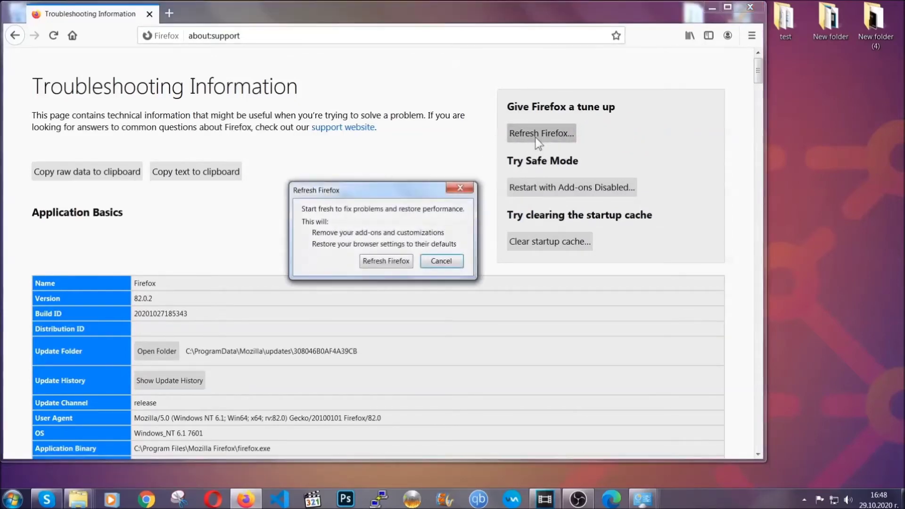
left_click(386, 261)
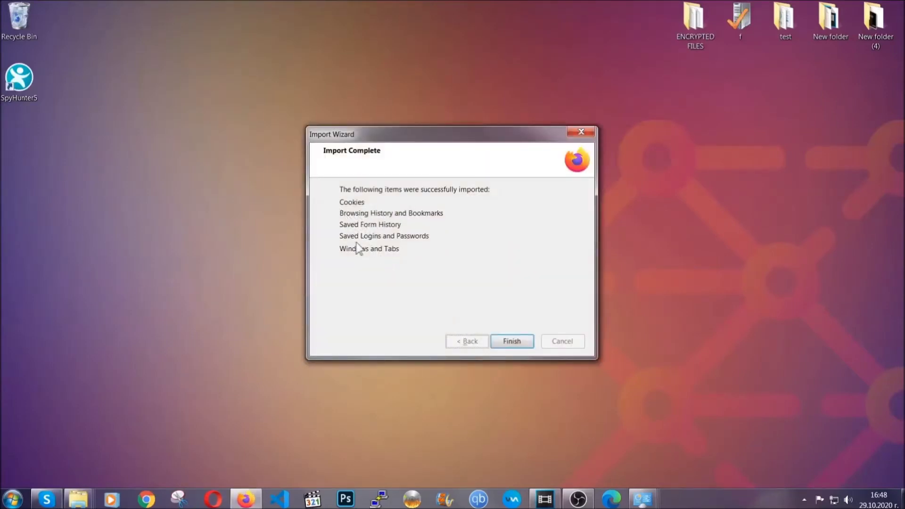
Finish the Firefox refresh, minimize it, and select the Old Firefox Data desktop folder.
left_click(508, 341)
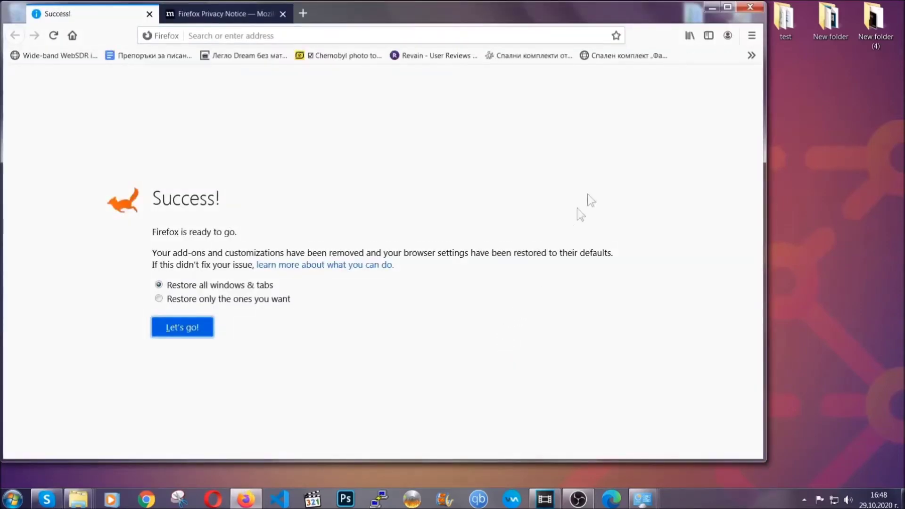
left_click(711, 9)
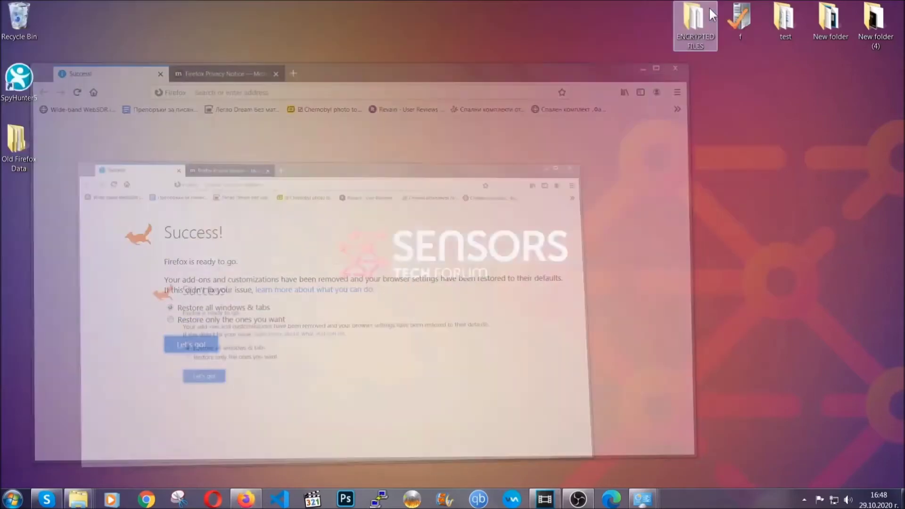
left_click(25, 144)
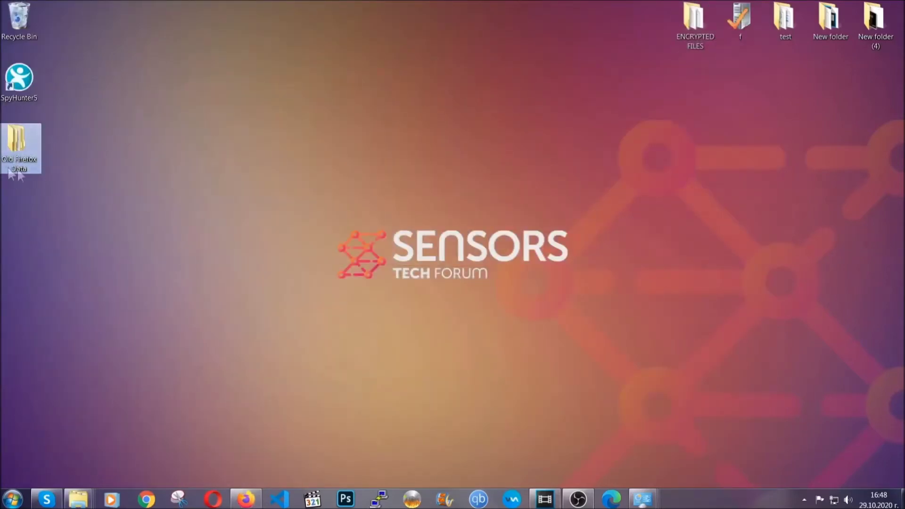
mouse_move(20, 139)
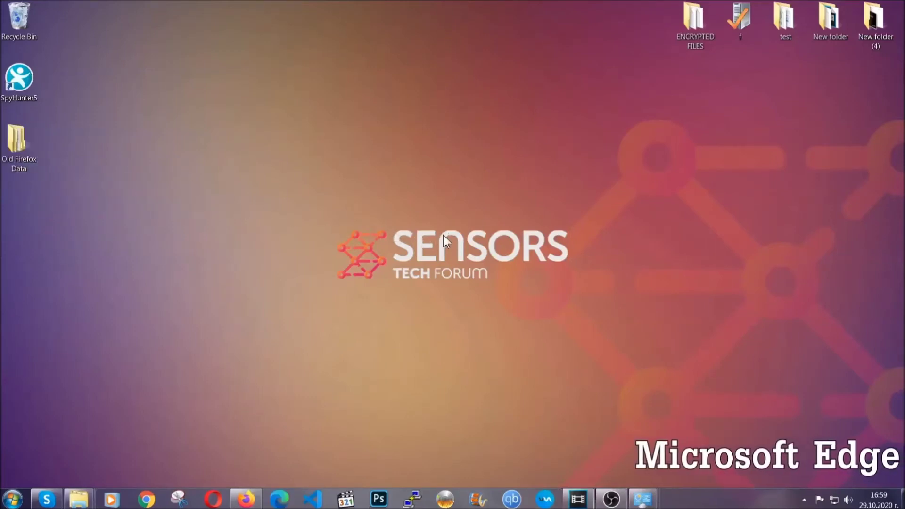
Open edge://settings/clearBrowserData in Microsoft Edge.
left_click(279, 499)
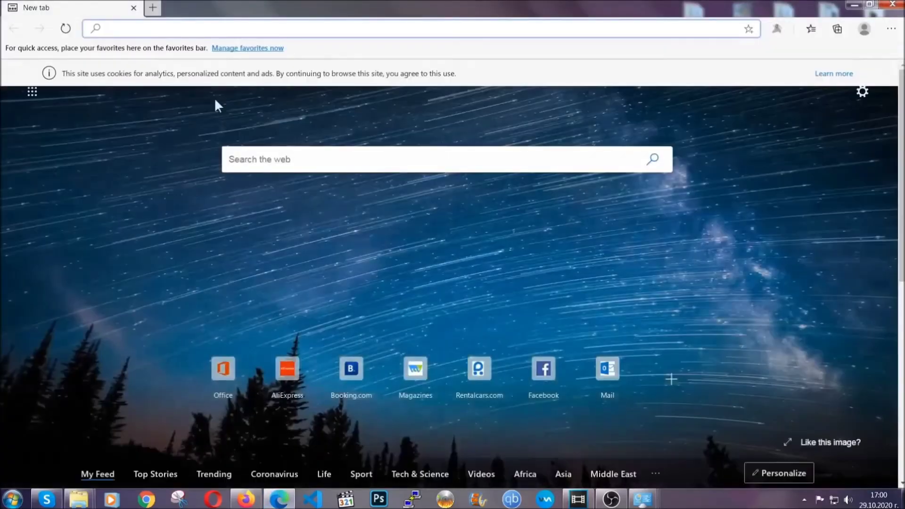
type("edge://")
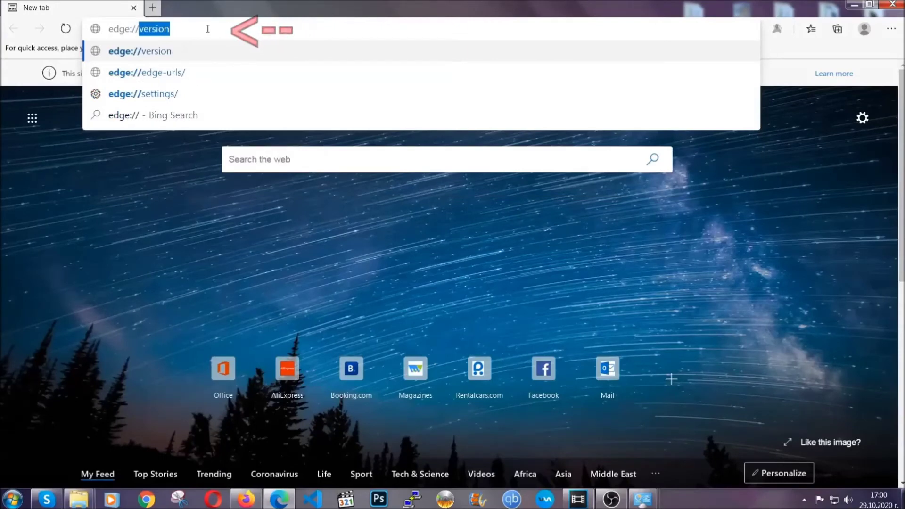
type("settings/clearB")
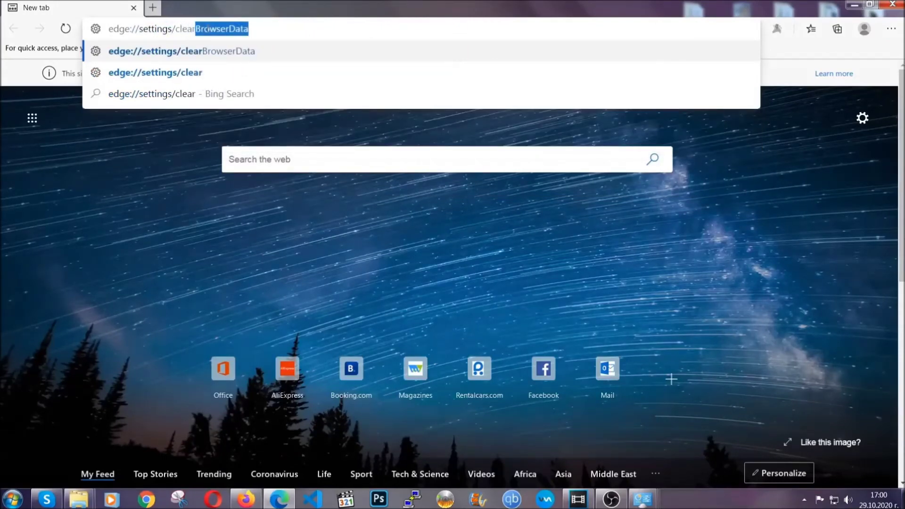
type("rowserData")
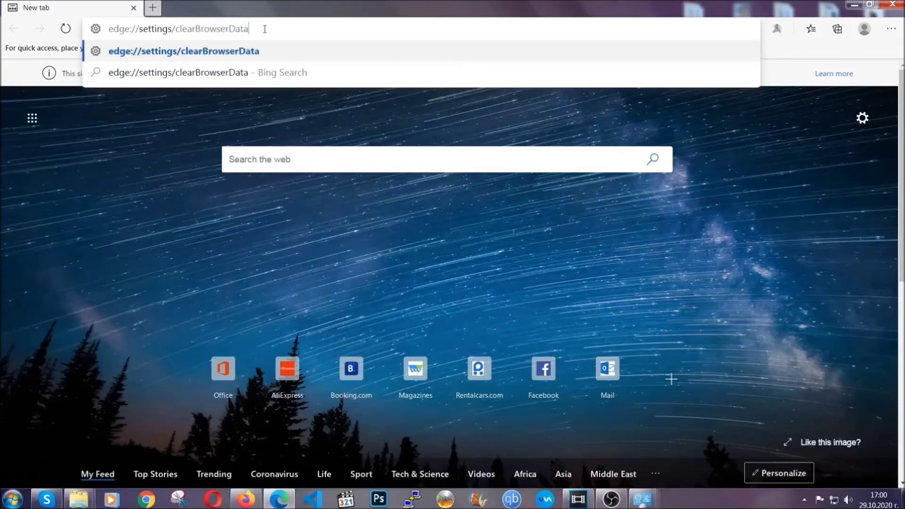
key("Return")
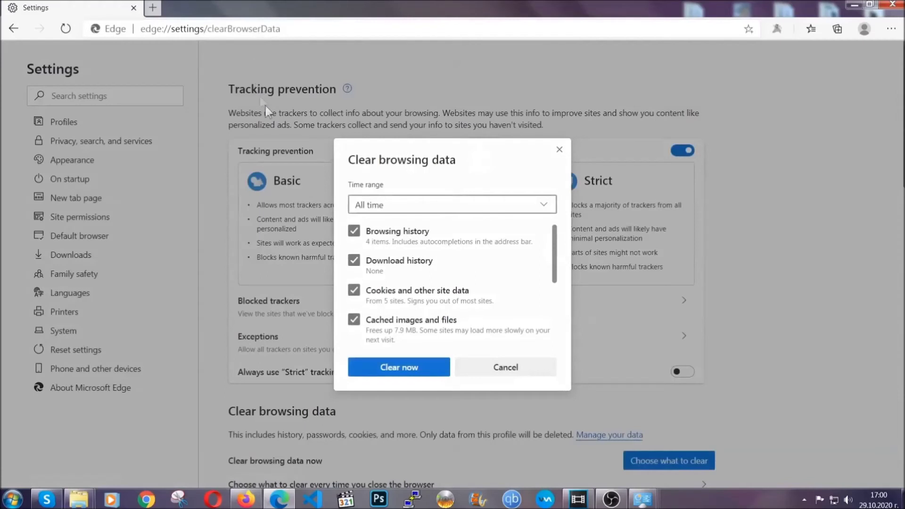
Clear all-time browsing data in Edge, keeping passwords.
left_click(375, 208)
left_click(374, 304)
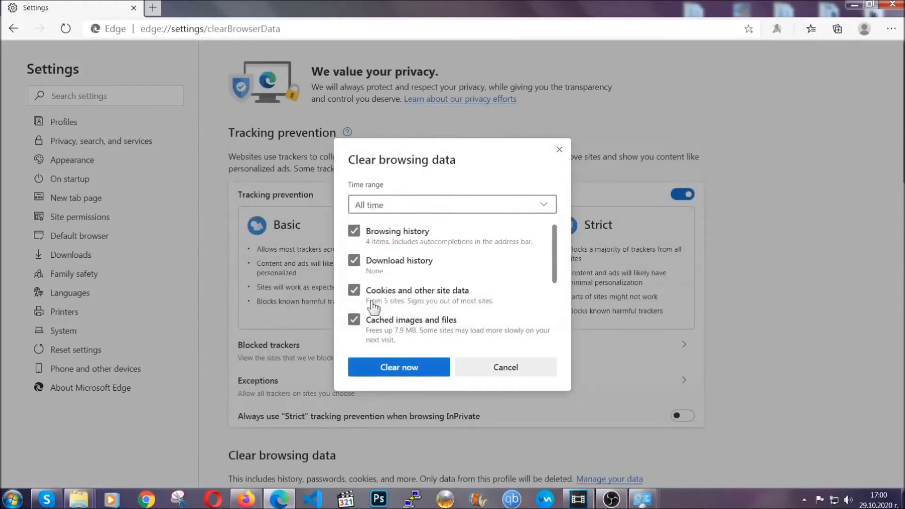
scroll(380, 288, "down", 3)
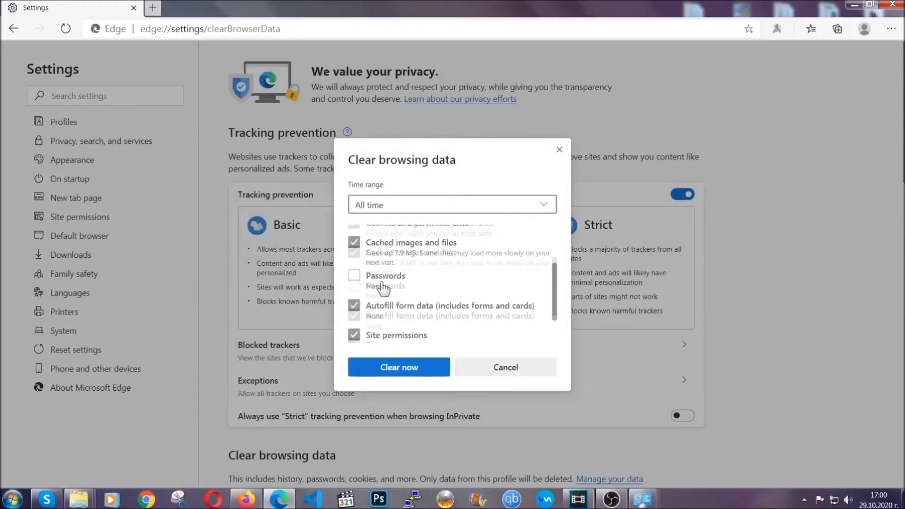
left_click(394, 370)
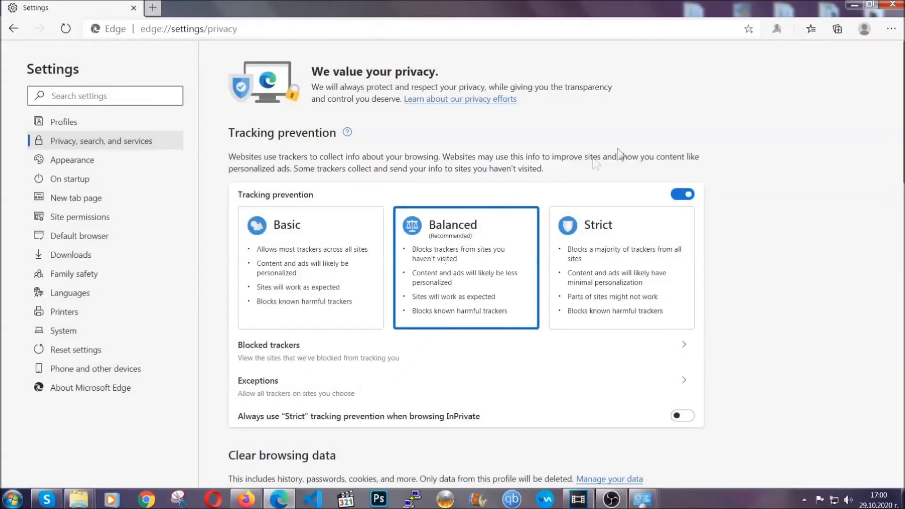
Remove Edge's single installed Microsoft Store extension from the Extensions page.
left_click(892, 29)
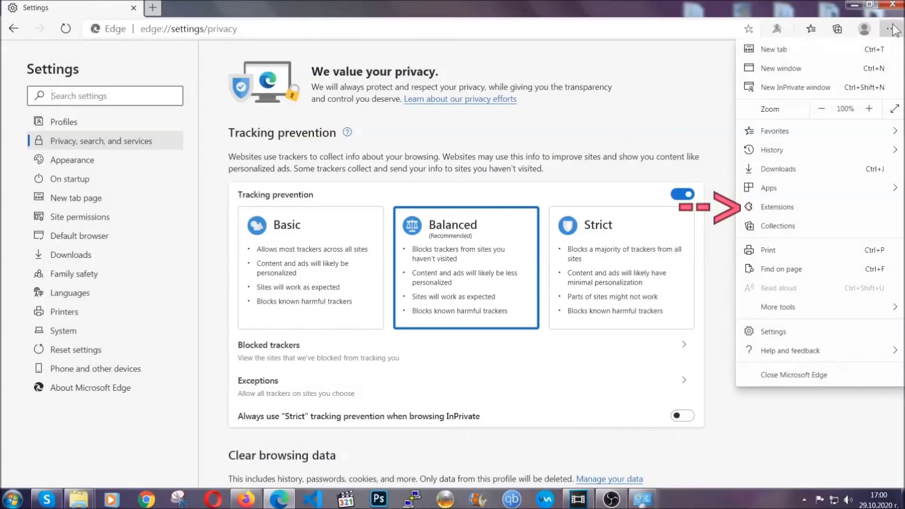
left_click(825, 202)
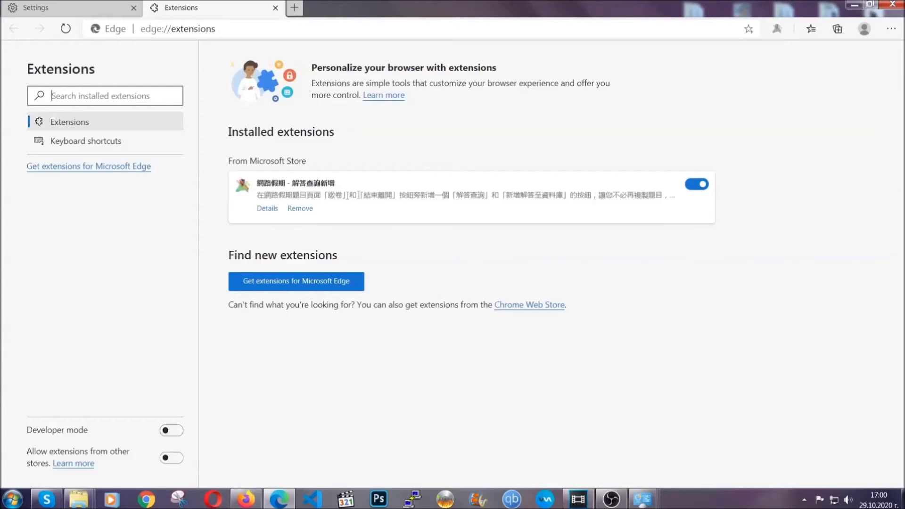
left_click(295, 210)
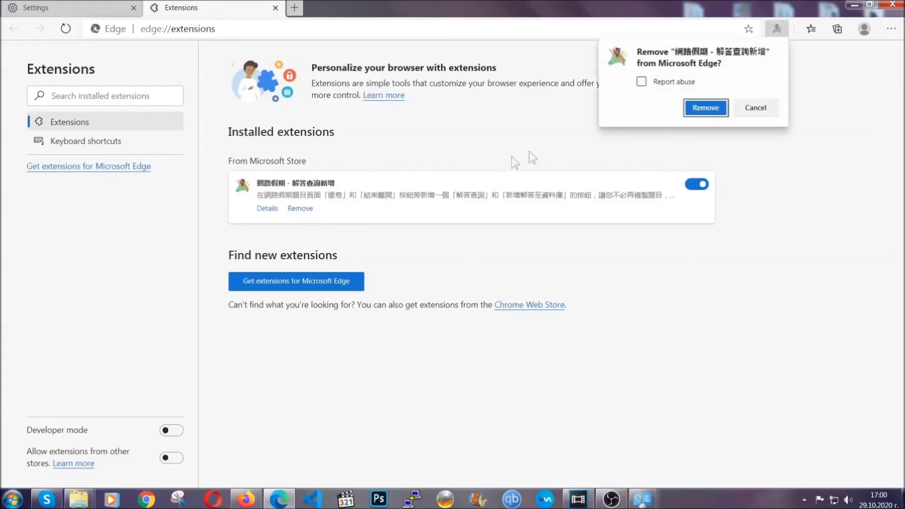
left_click(705, 109)
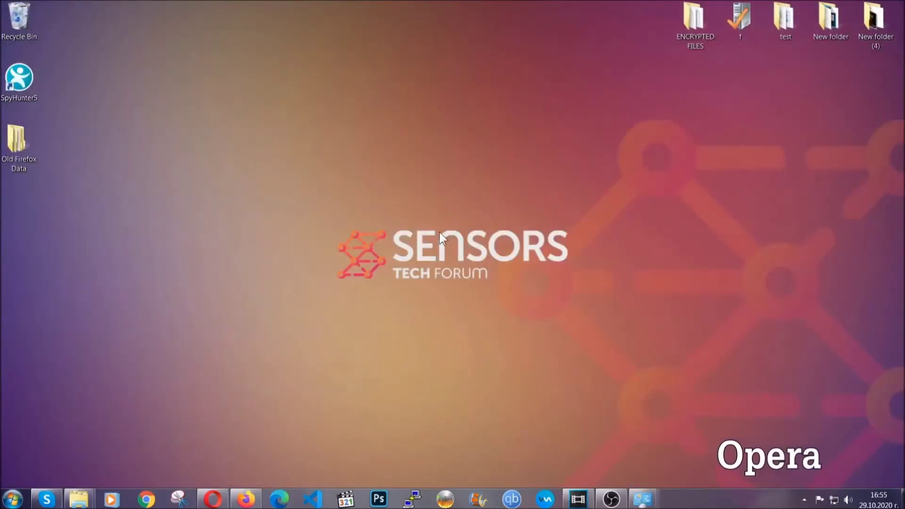
Open opera://settings/clearBrowserData in Opera.
left_click(213, 498)
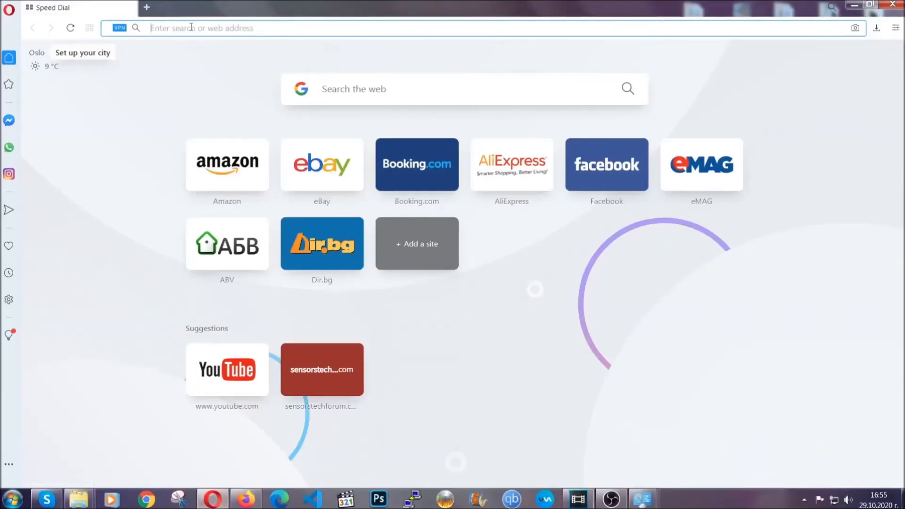
type("opera://settings/c")
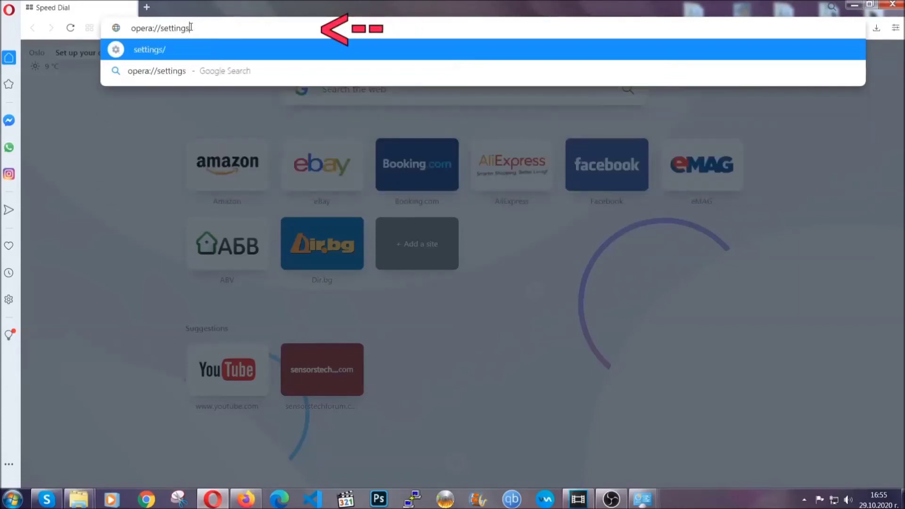
type("learBrr")
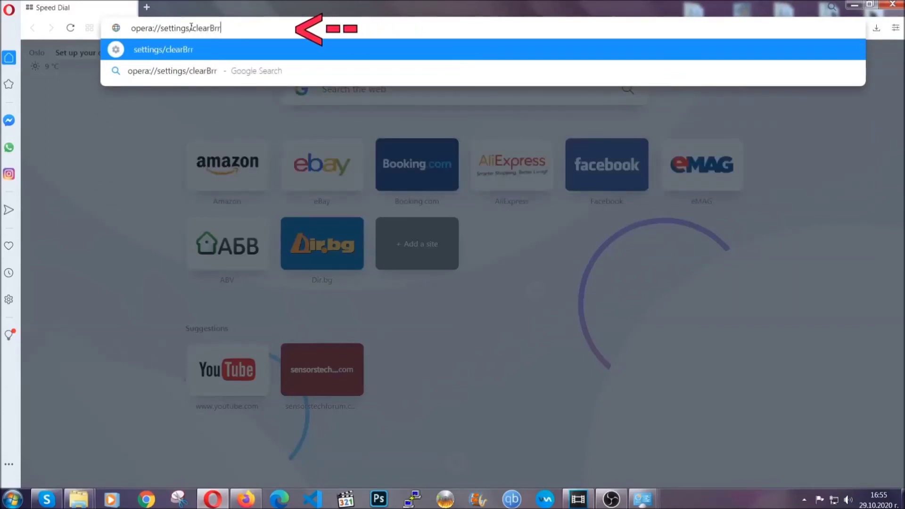
key("BackSpace")
type("owserD")
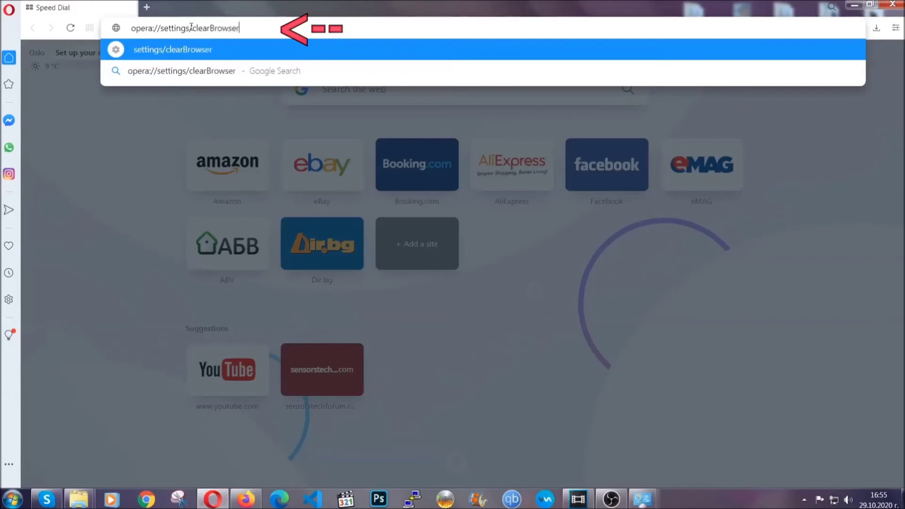
type("ata")
key("Return")
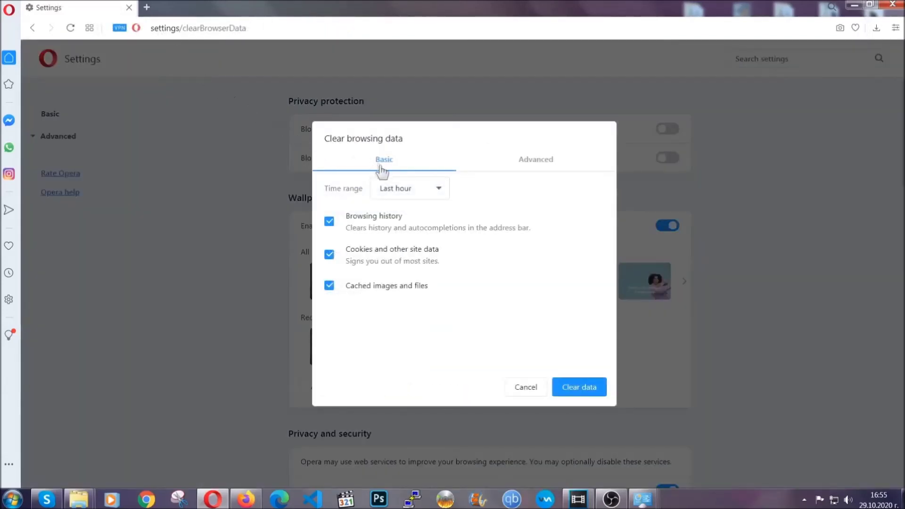
On the Advanced view, clear all-time browsing data in Opera, keeping passwords.
left_click(534, 165)
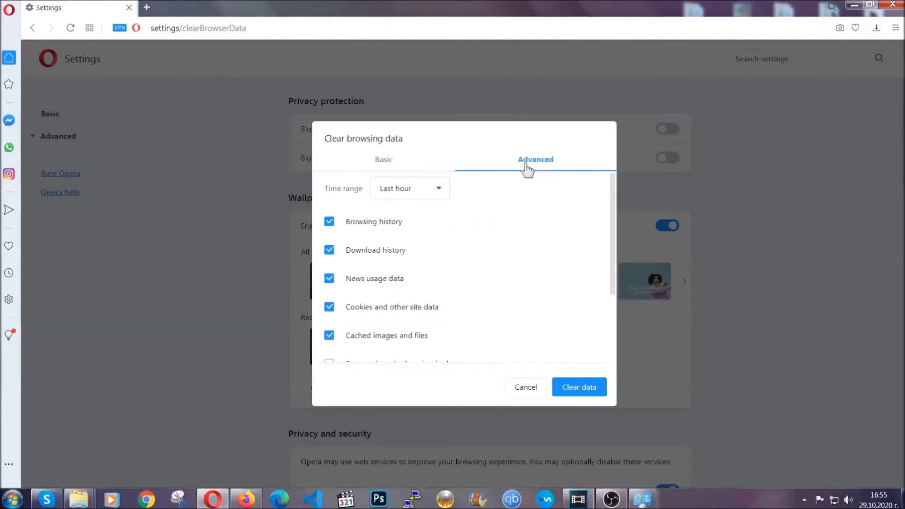
left_click(440, 188)
left_click(409, 248)
scroll(413, 253, "down", 3)
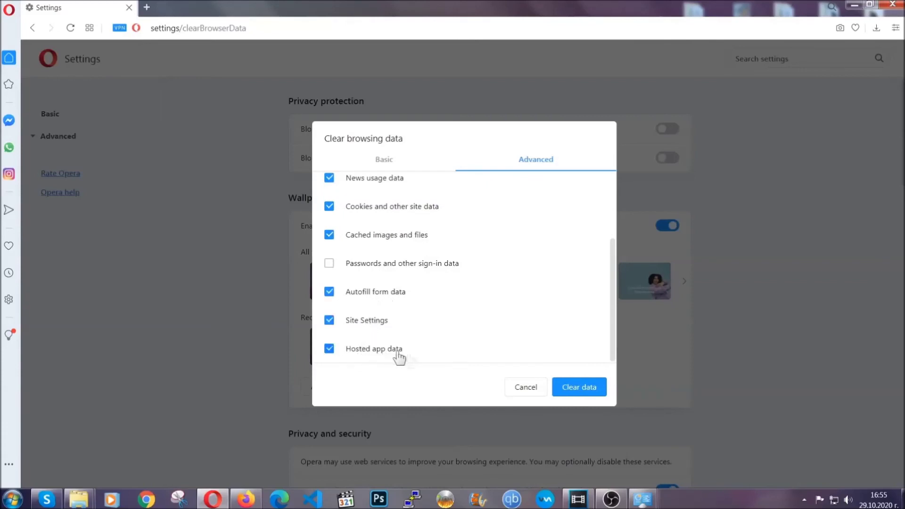
left_click(576, 389)
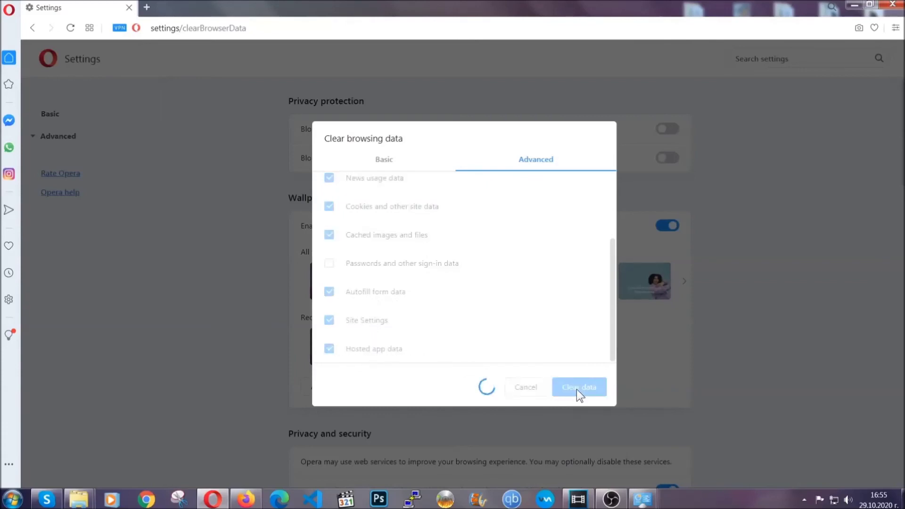